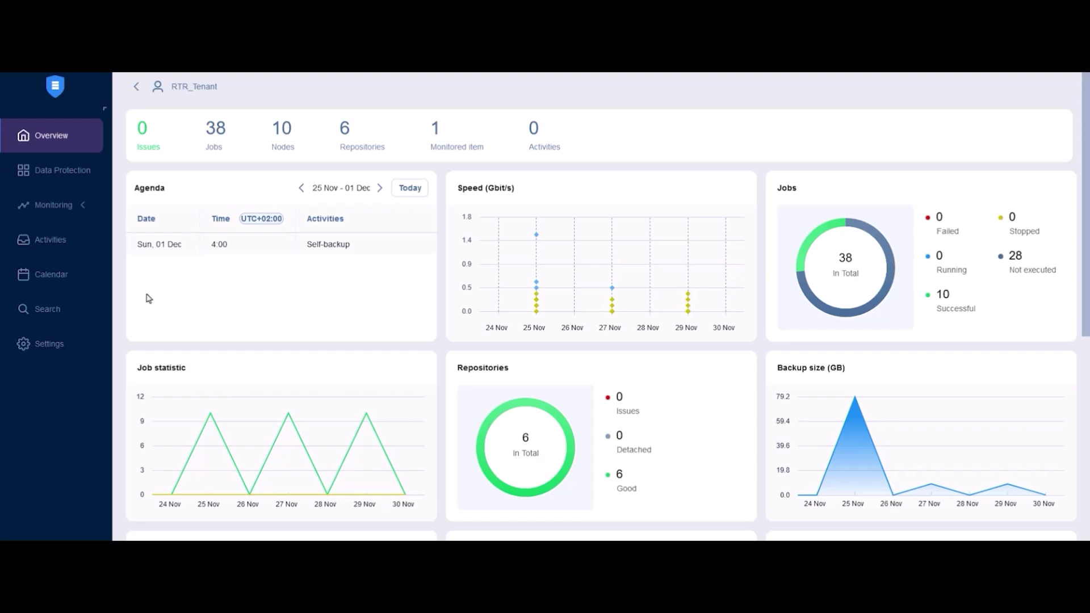
Leave the overview dashboard for the Settings area from the left sidebar
left_click(80, 345)
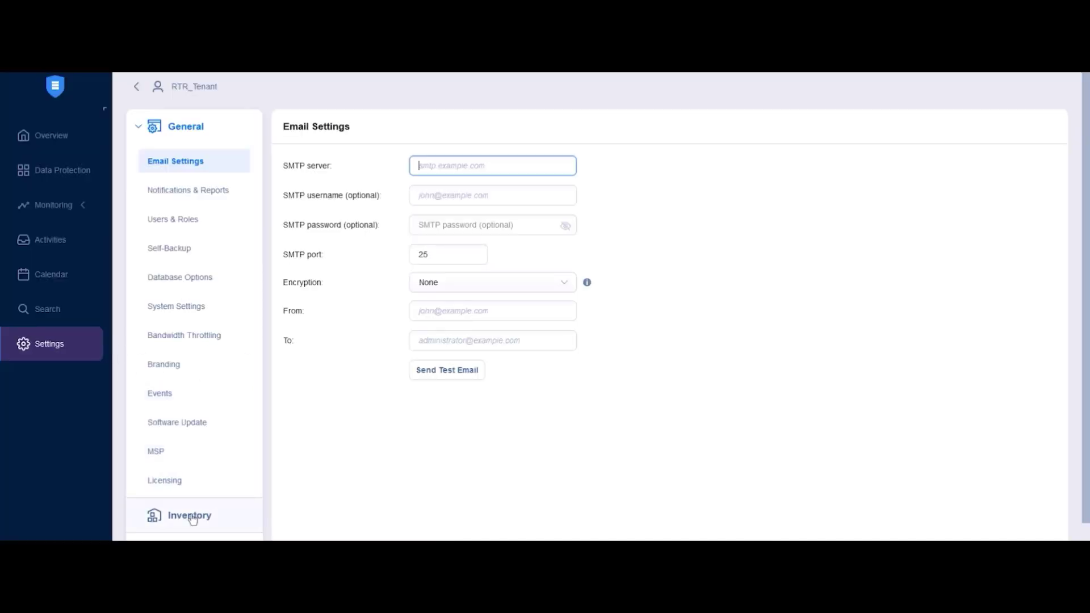
Go to the Inventory settings and start adding a new inventory item
left_click(192, 518)
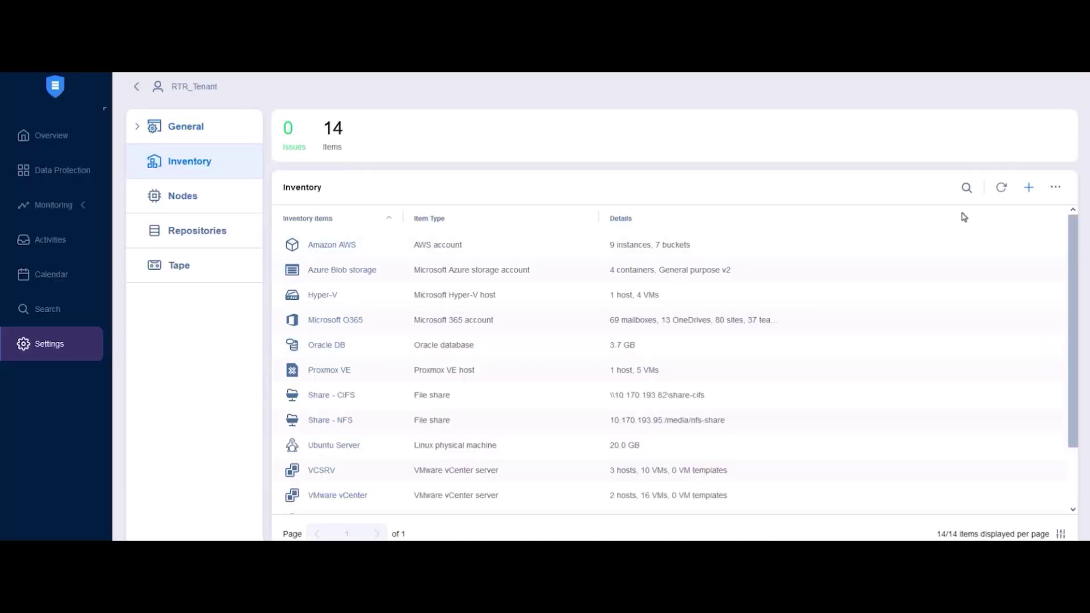
left_click(1030, 190)
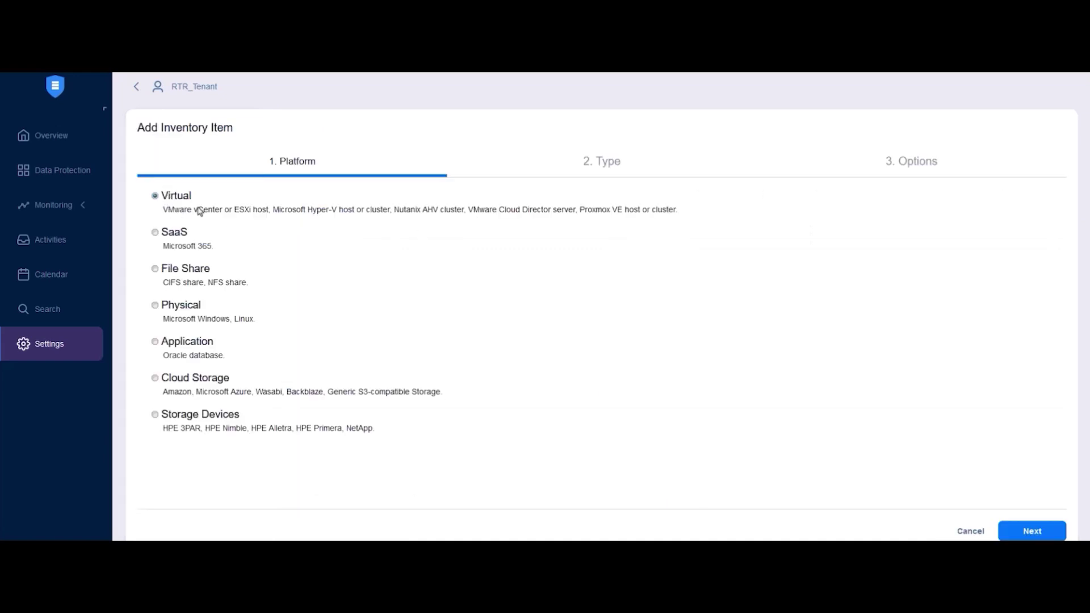
Keep the Virtual platform and pick Nutanix AHV cluster as the inventory item type
left_click(1011, 536)
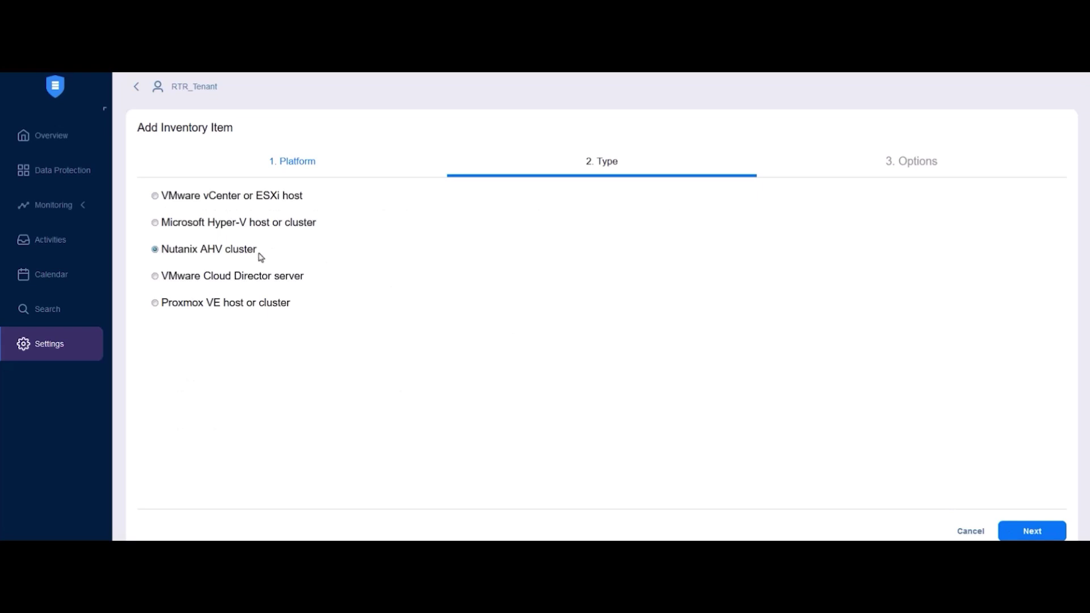
left_click(1019, 533)
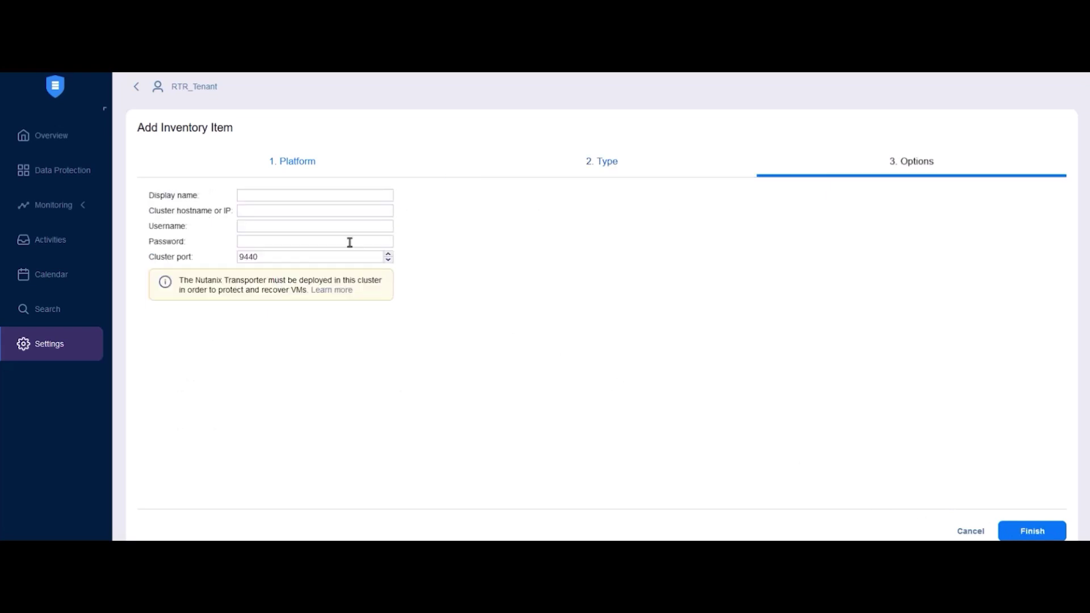
Add cluster 'Nutanix AHV' at 10.170.193.232 with username admin and its password
left_click(293, 195)
type("Nutanix AHV")
key("Tab")
type("10.170.193.232")
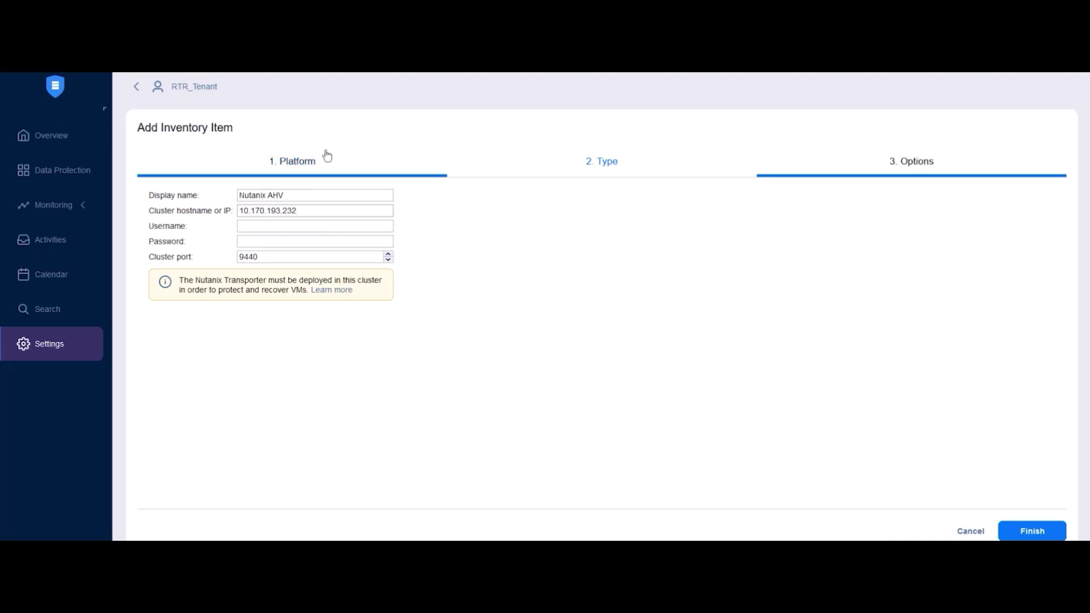
left_click(254, 227)
type("admin")
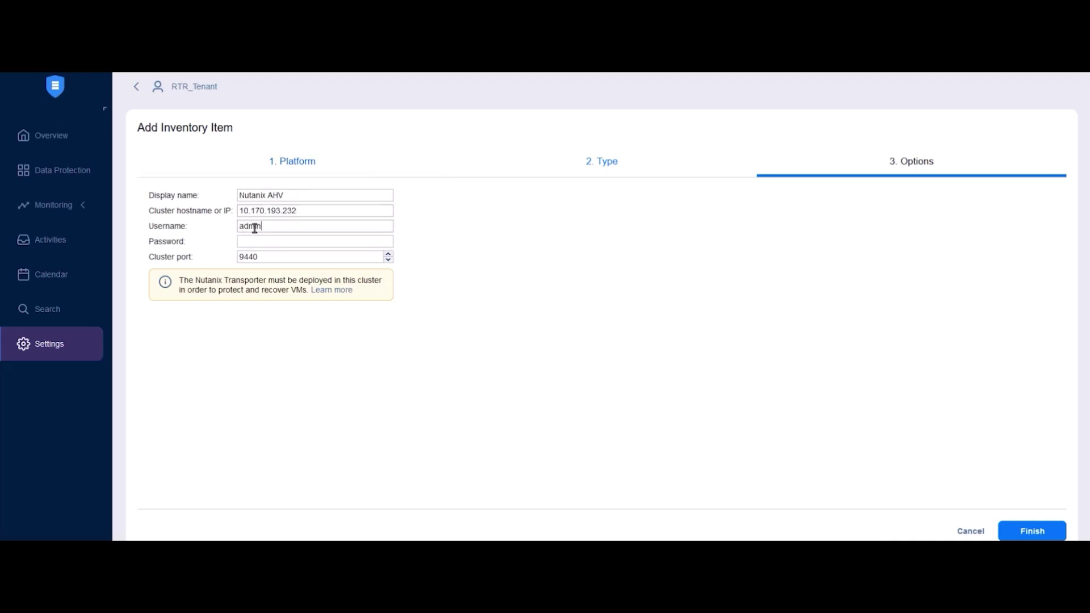
key("Tab")
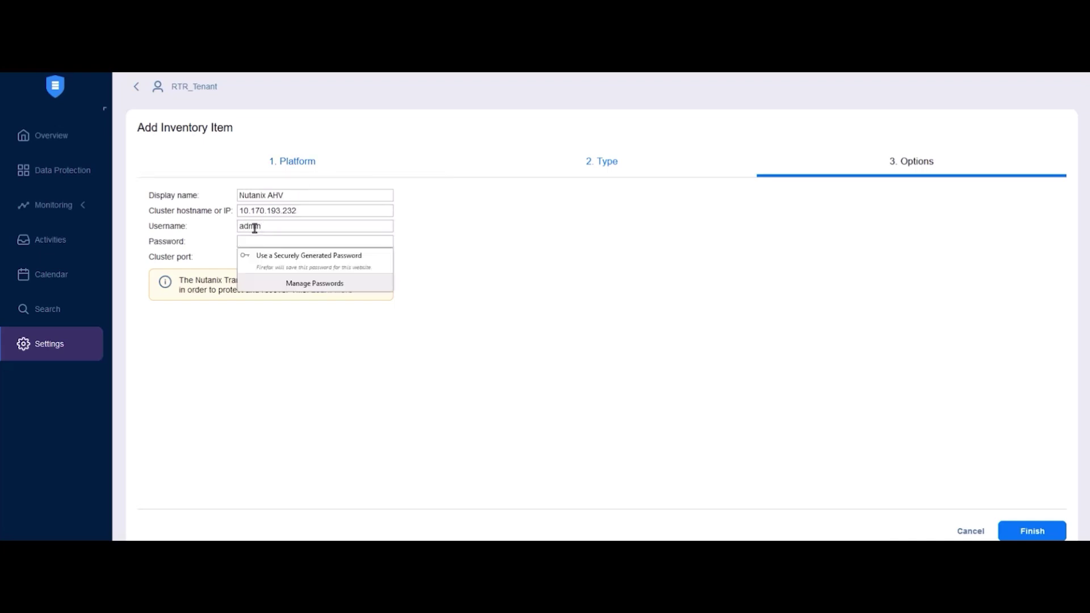
type("•••••••")
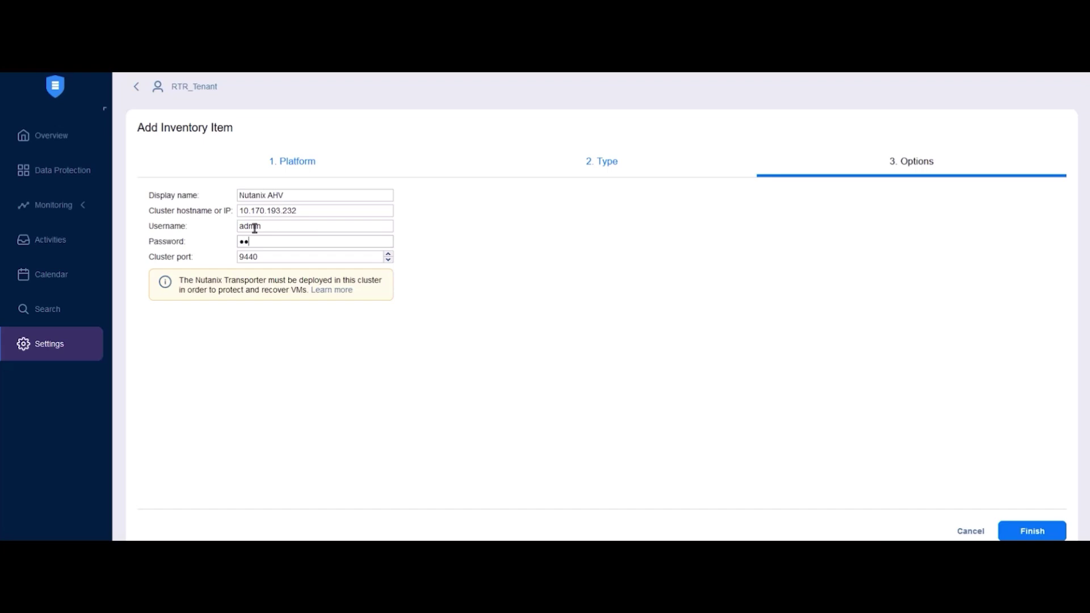
type("••••")
left_click(1031, 532)
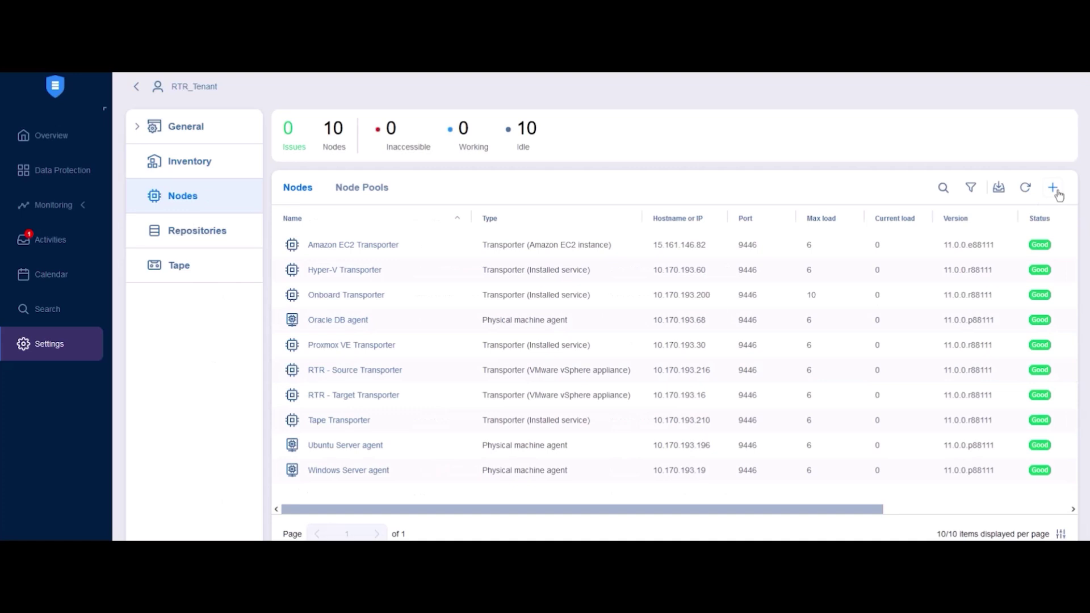
Bring up the deploy/add node choices on the Nodes page
left_click(1054, 188)
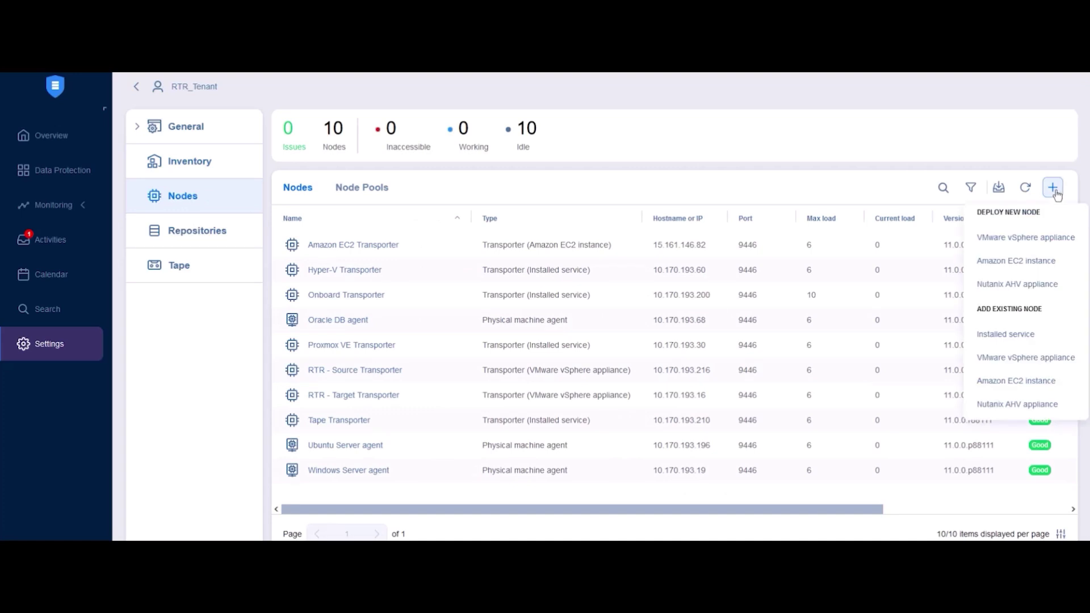
Deploy a Nutanix AHV transporter appliance named 'Nutanix transporter'
left_click(1003, 284)
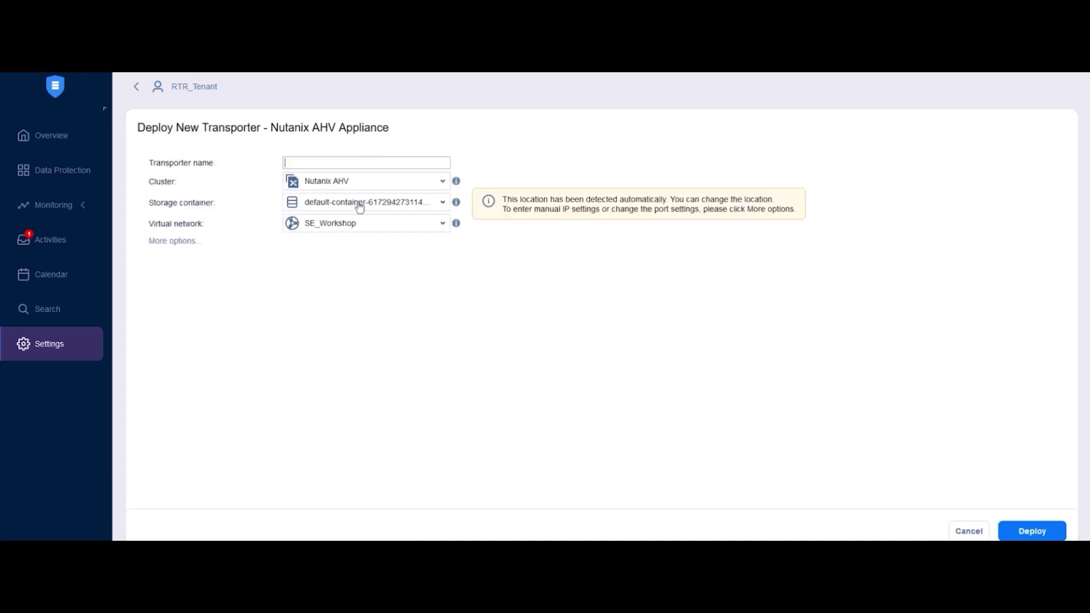
left_click(371, 164)
type("Nutanix transporter")
Select cluster Nutanix AHV, the default storage container and the SE_Workshop network
left_click(362, 182)
left_click(362, 209)
left_click(336, 204)
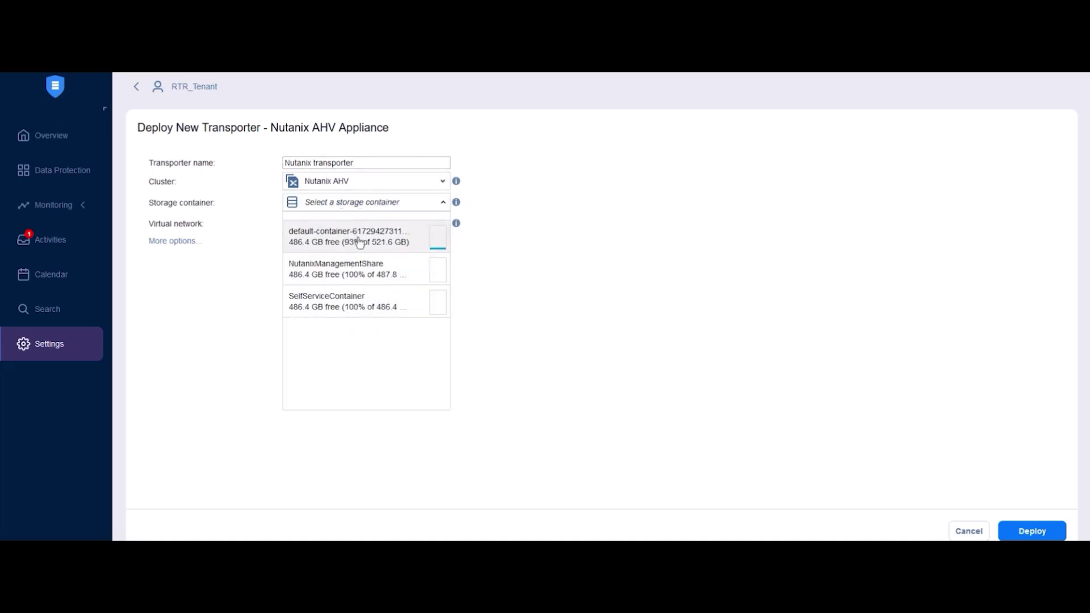
left_click(359, 240)
left_click(354, 225)
left_click(353, 245)
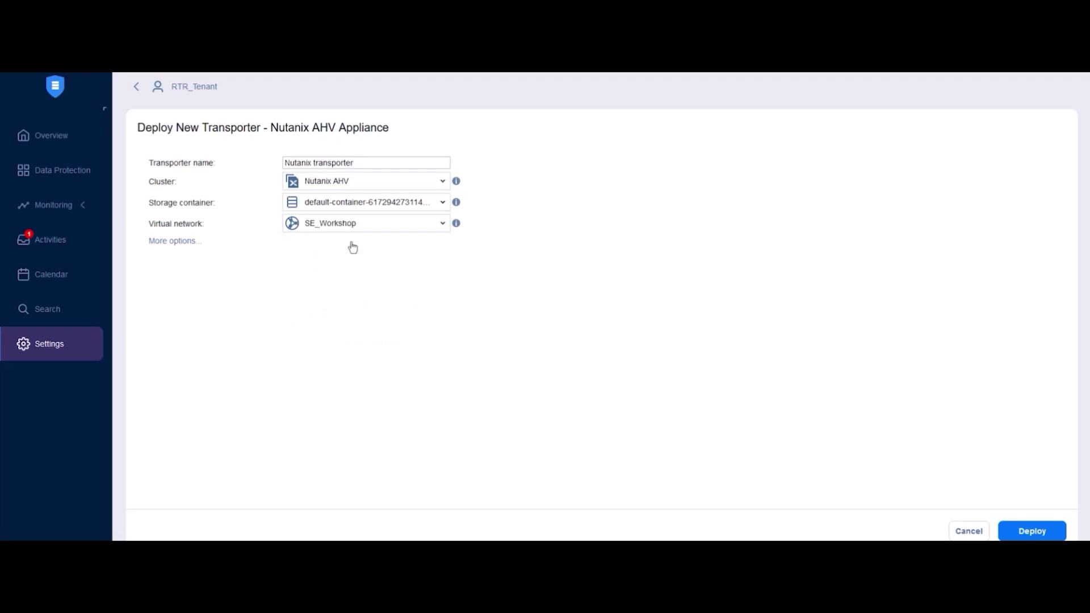
Expand more options and leave IP configuration on Automatic setup (DHCP)
left_click(177, 248)
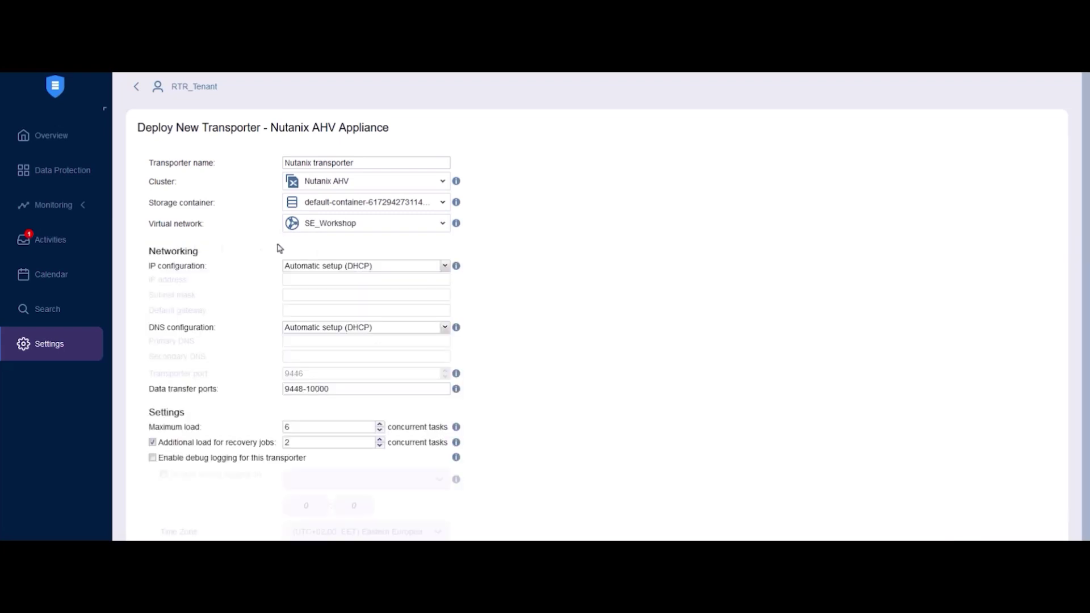
left_click(326, 267)
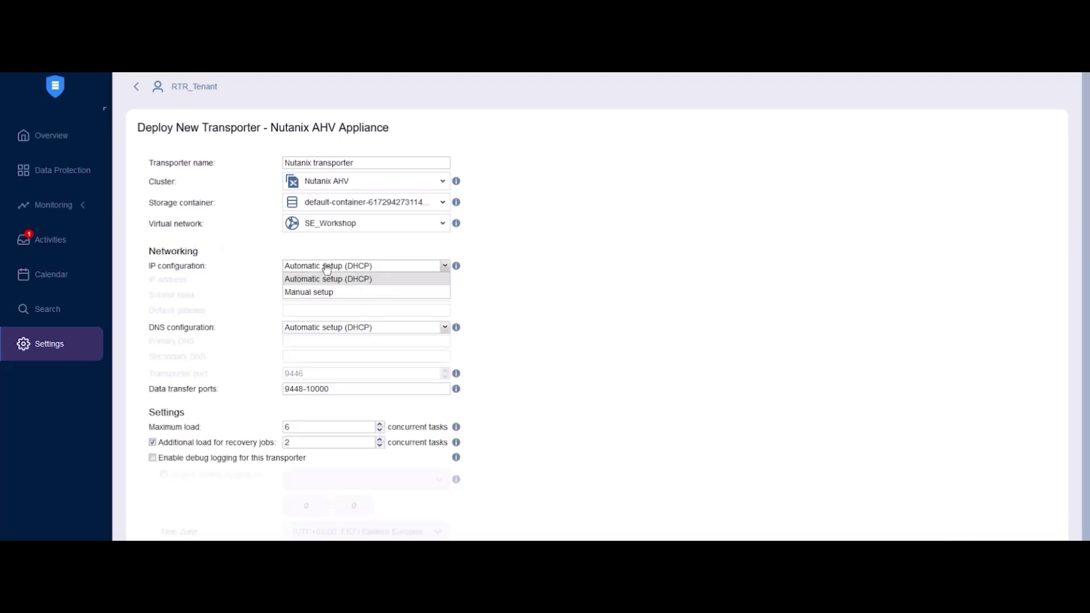
left_click(312, 293)
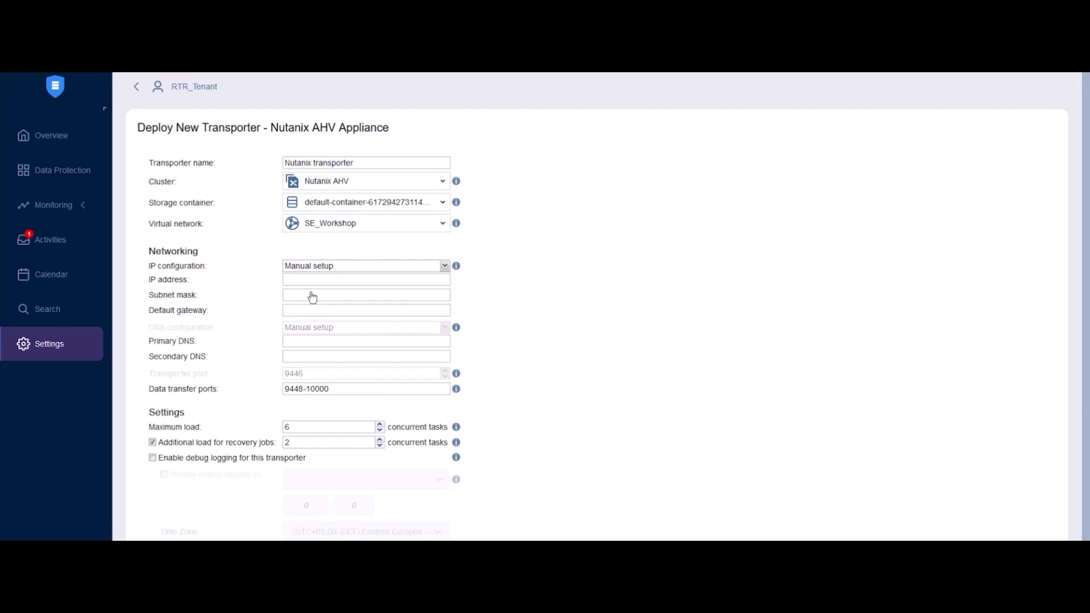
left_click(326, 267)
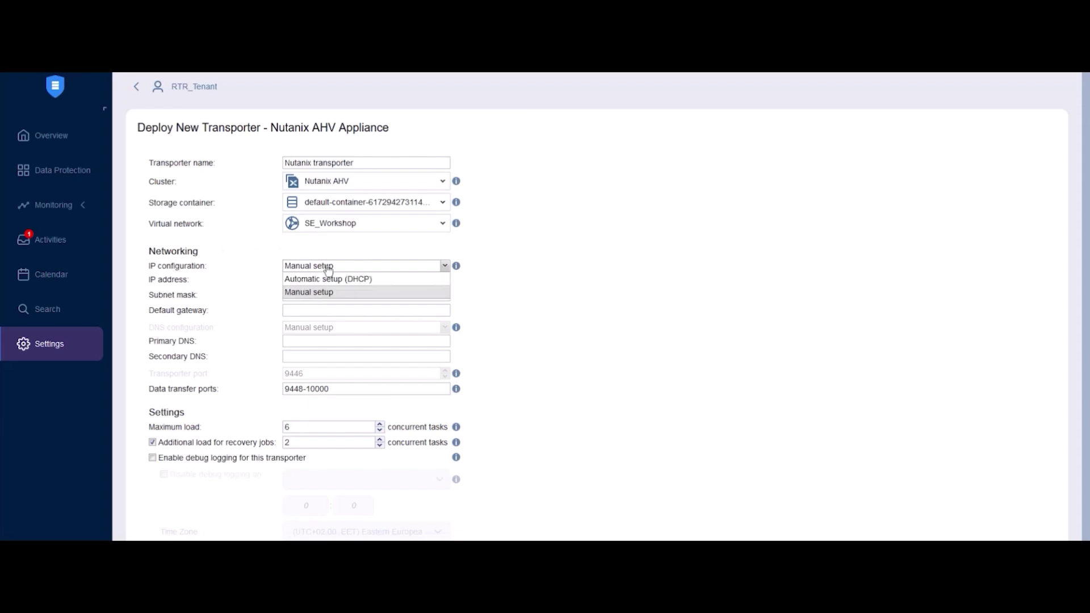
left_click(323, 280)
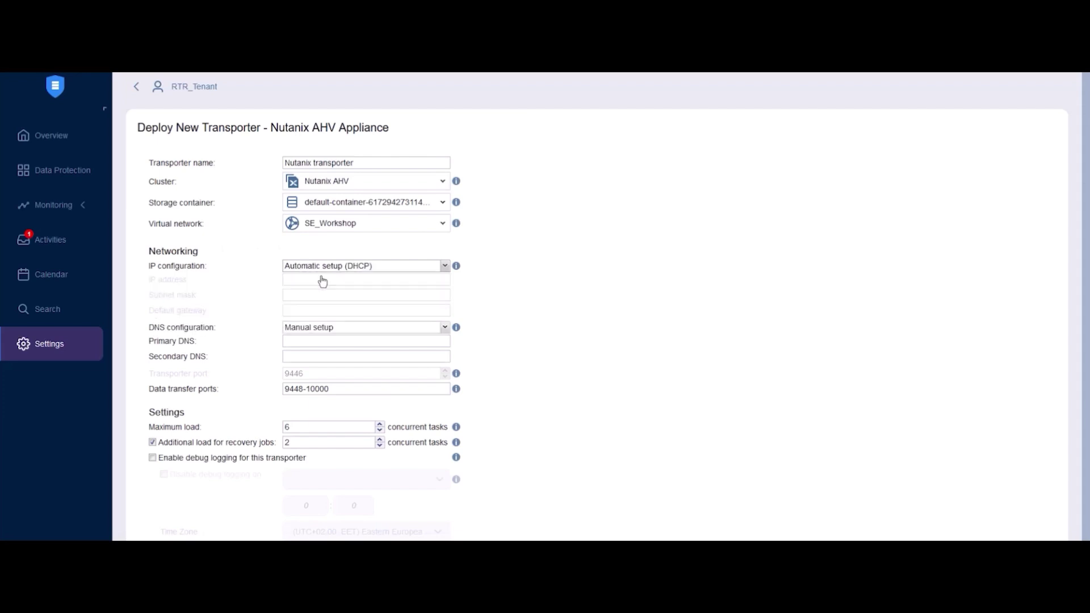
Leave DNS configuration on Automatic setup (DHCP) after trying manual setup
left_click(304, 329)
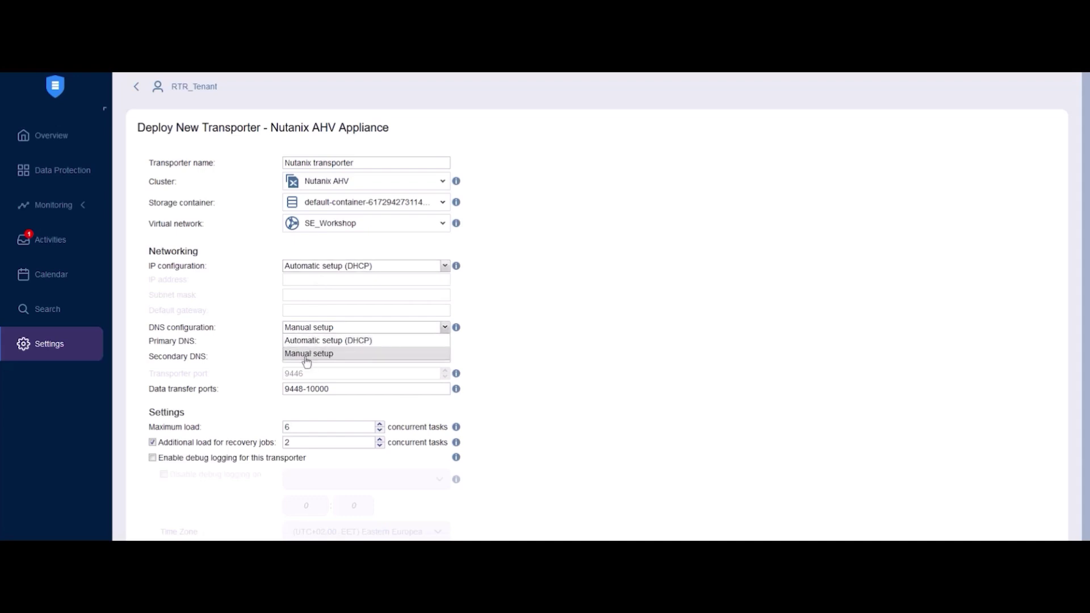
left_click(306, 358)
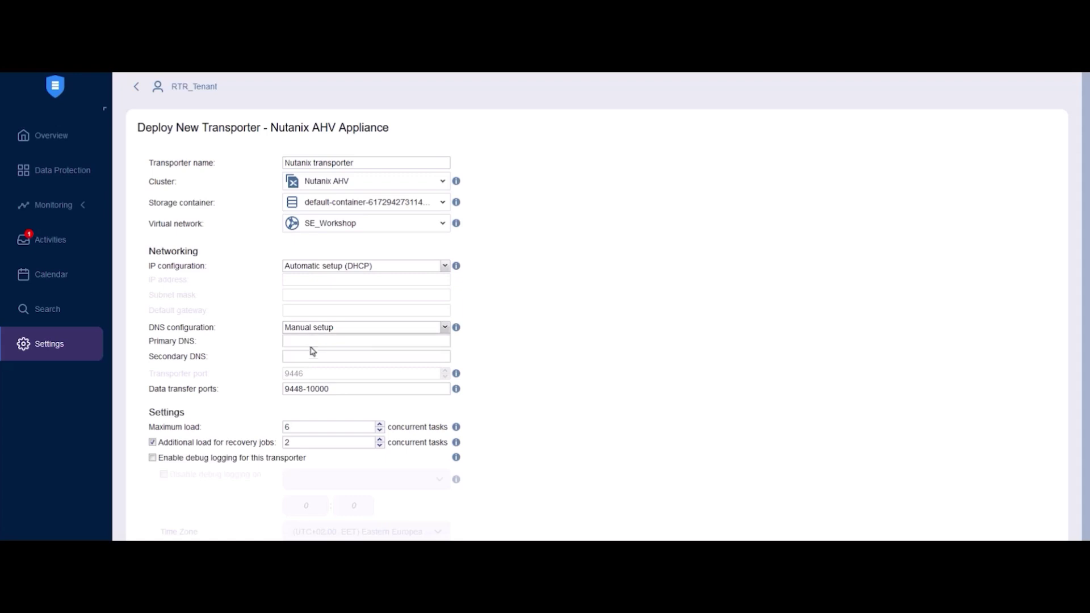
left_click(319, 329)
left_click(319, 340)
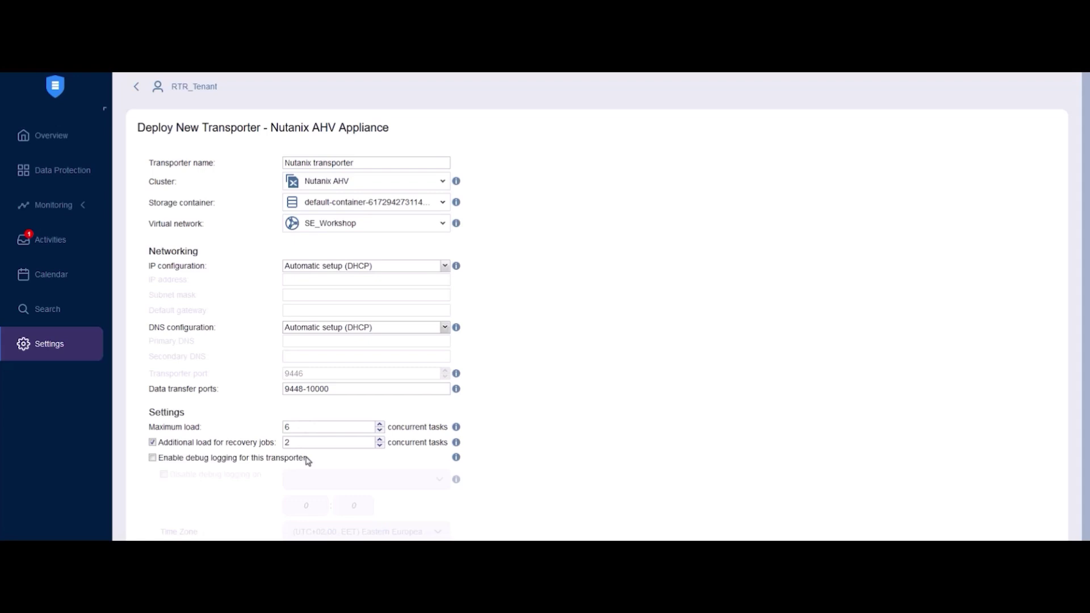
scroll(638, 449, "down", 1)
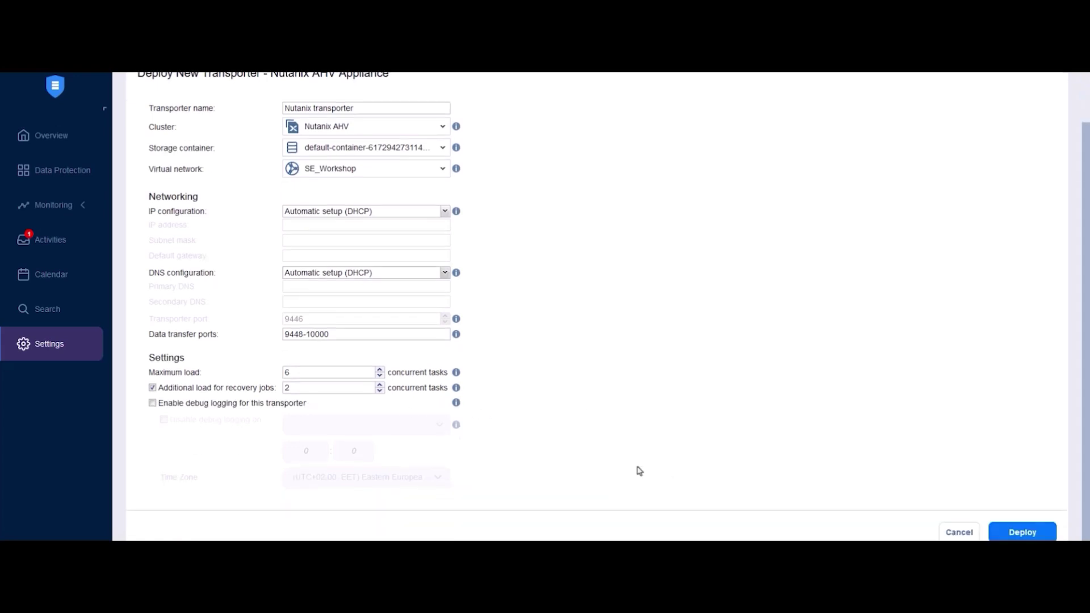